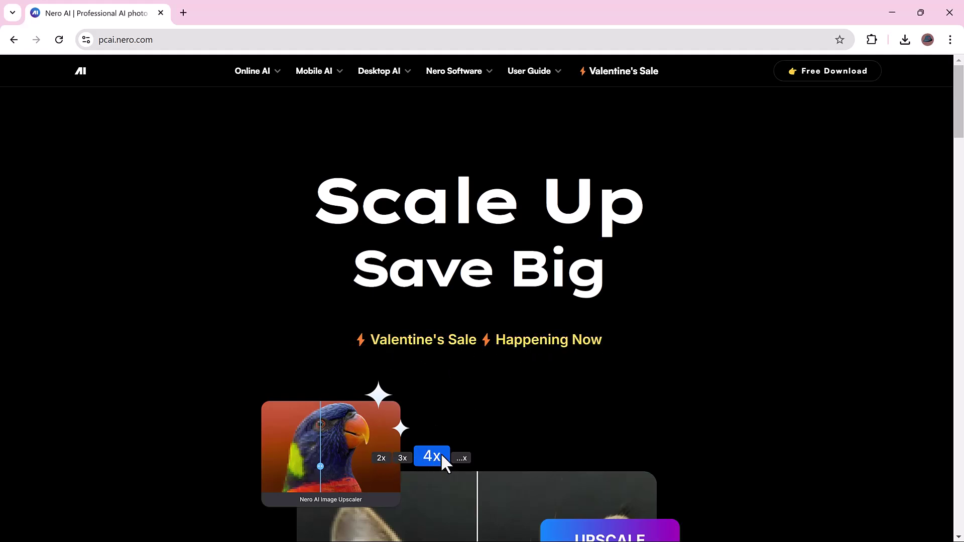
- Browse forward through the sample photo carousel
left_click_drag(957, 123, 957, 103)
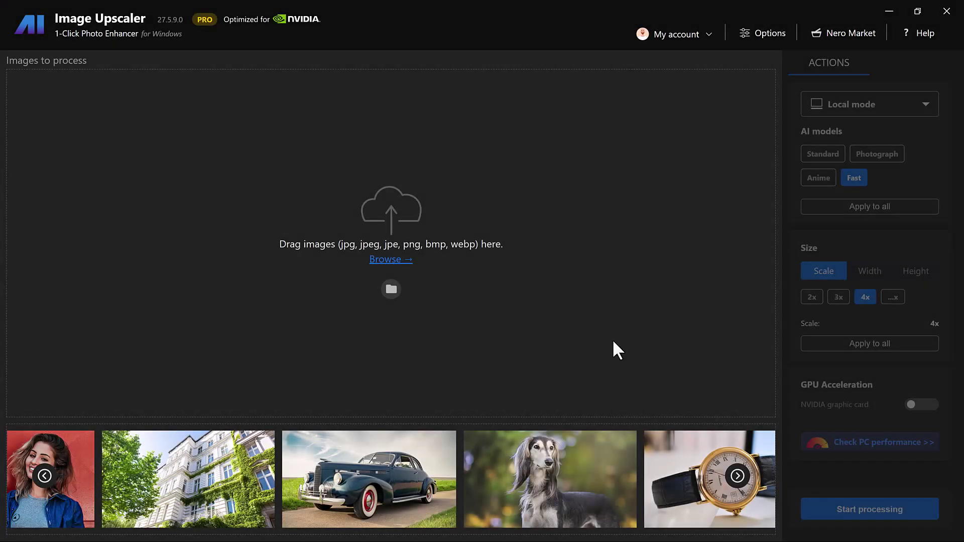
left_click(738, 477)
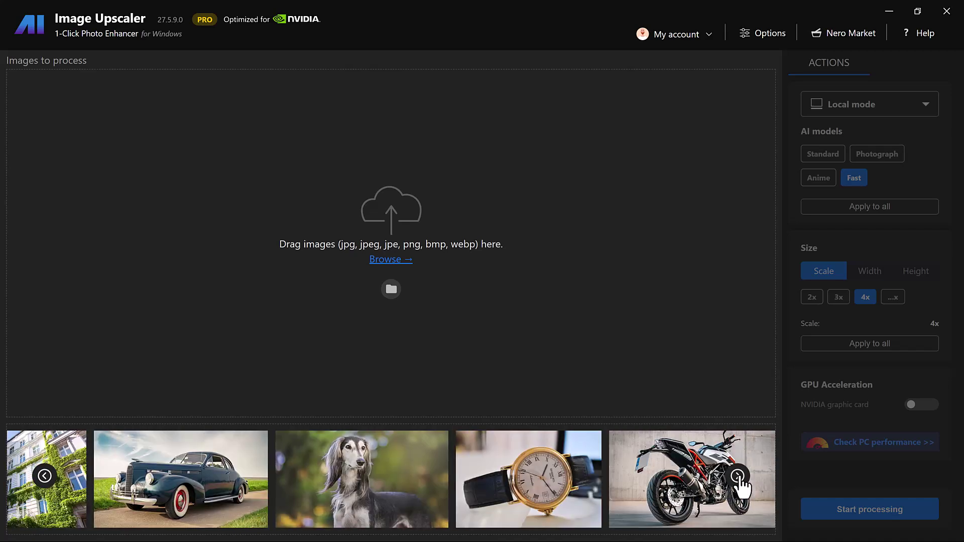
left_click(738, 477)
left_click(738, 477)
left_click(738, 477)
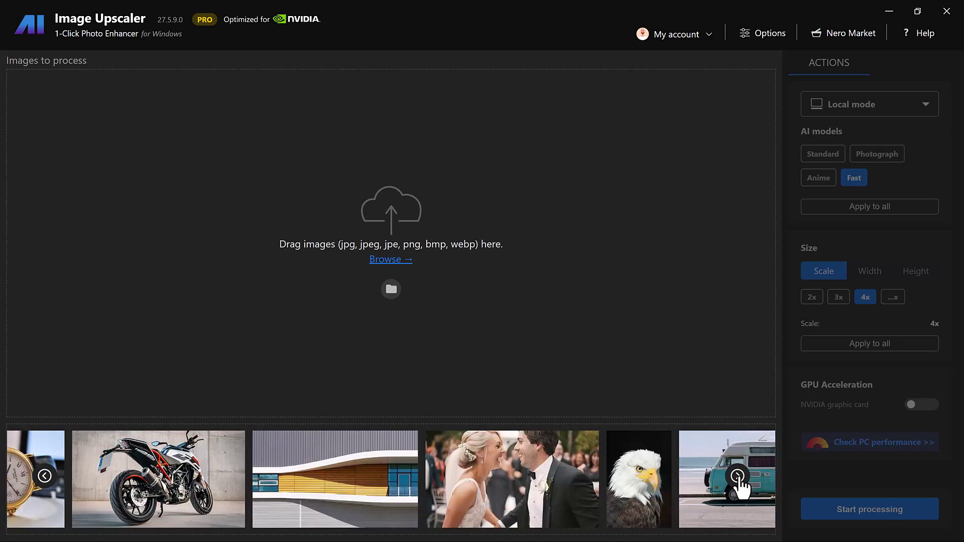
- Open and cancel the file picker, then go back to the first sample photos
left_click(394, 258)
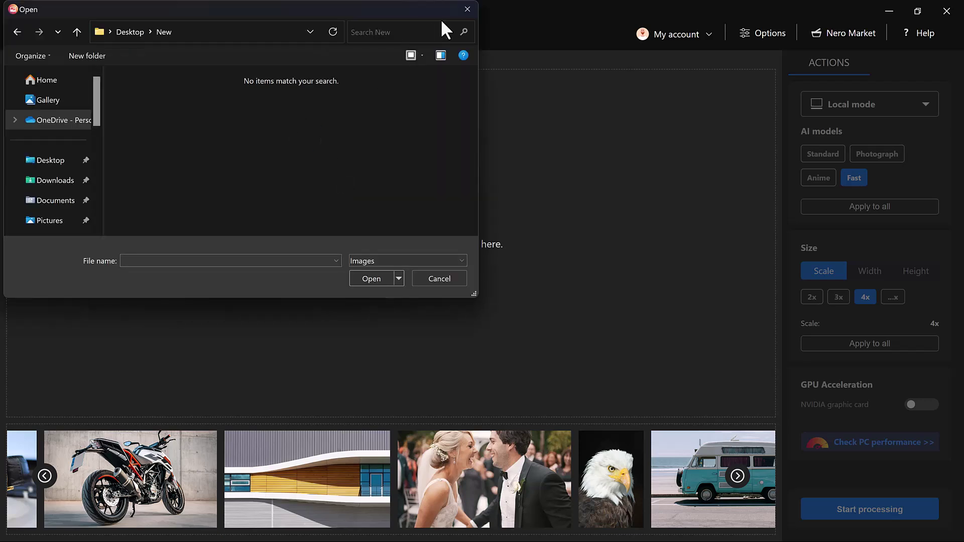
left_click(469, 9)
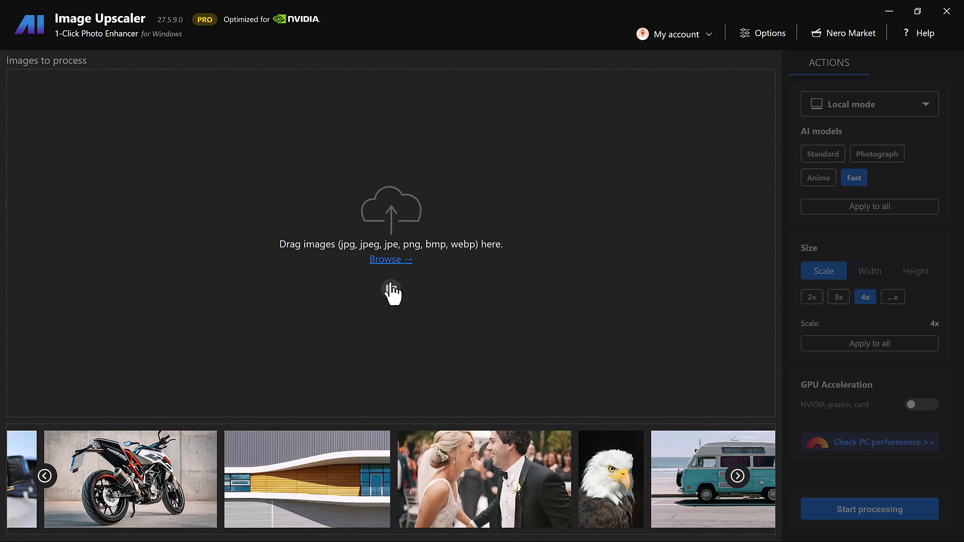
left_click(44, 477)
left_click(44, 477)
left_click(44, 477)
left_click(44, 477)
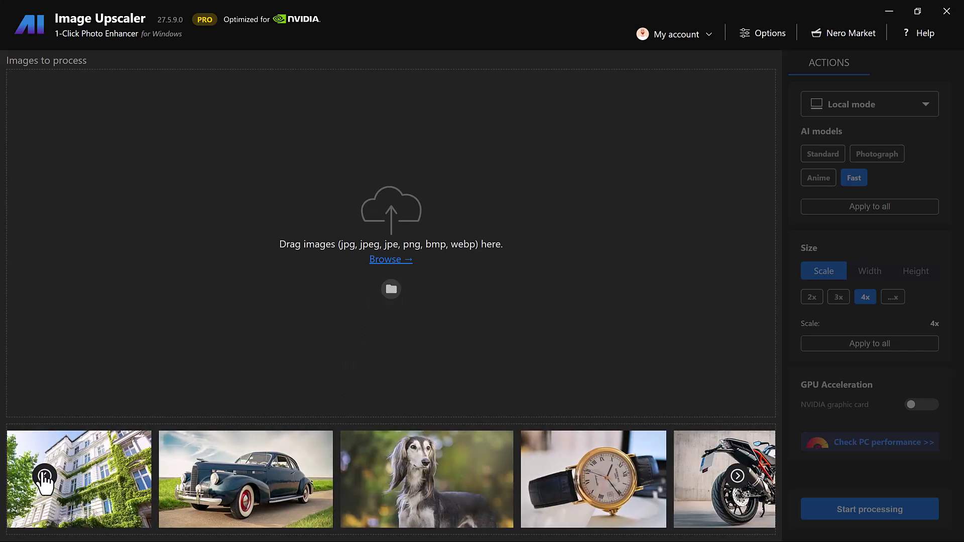
left_click(45, 476)
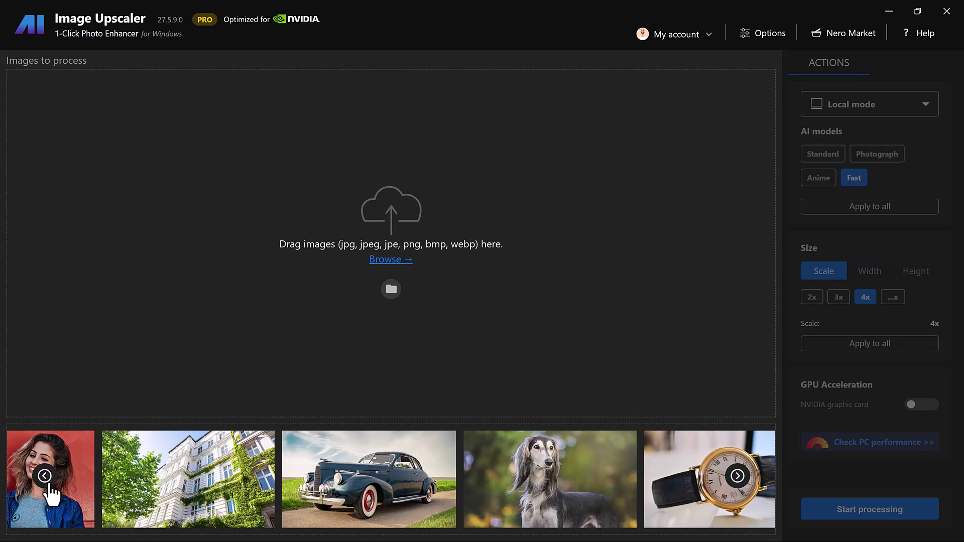
- Load the dog sample photo, select the Standard model at 4x, and start upscaling
left_click(542, 480)
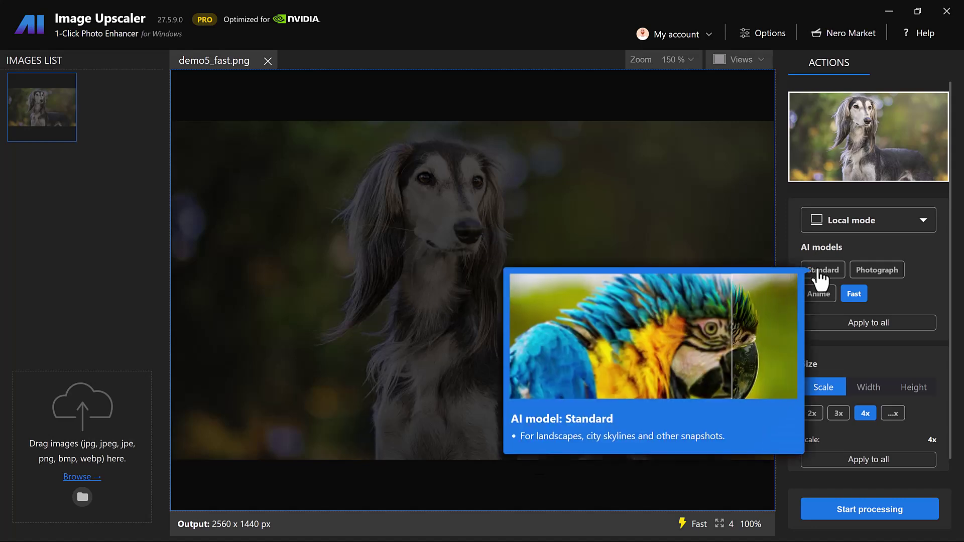
mouse_move(874, 280)
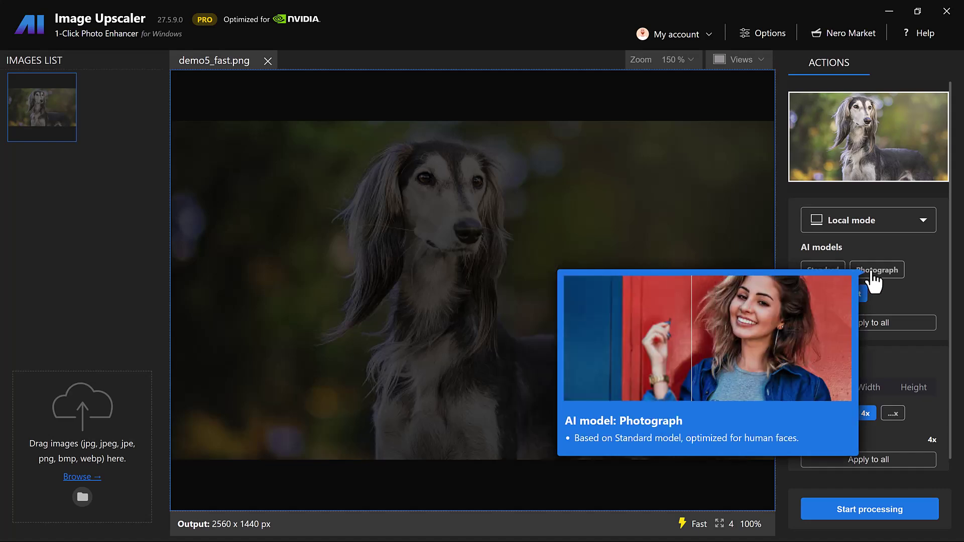
mouse_move(811, 301)
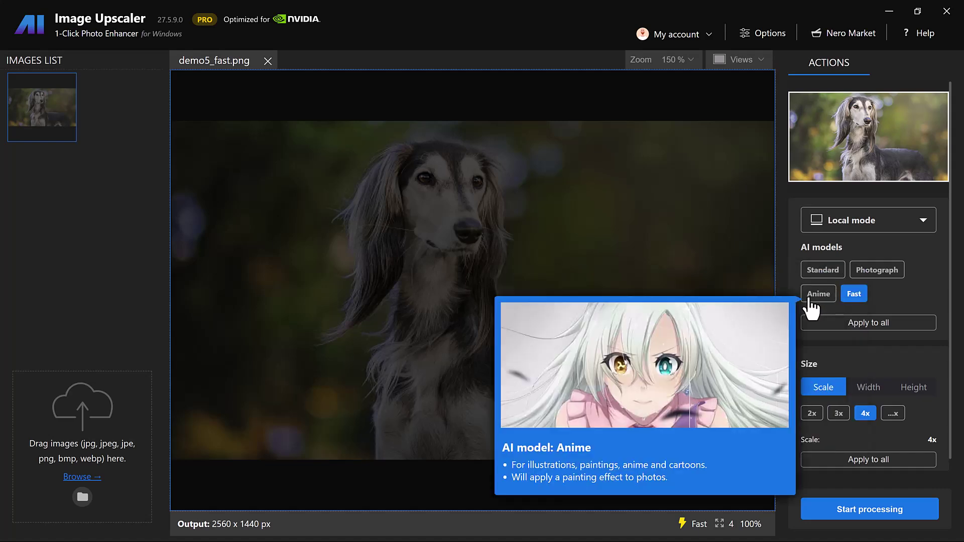
mouse_move(851, 301)
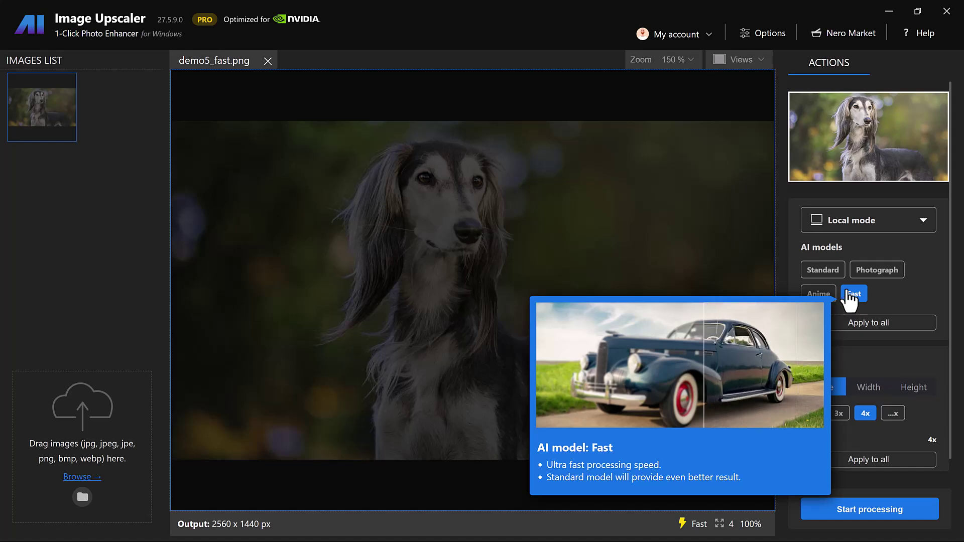
left_click(832, 272)
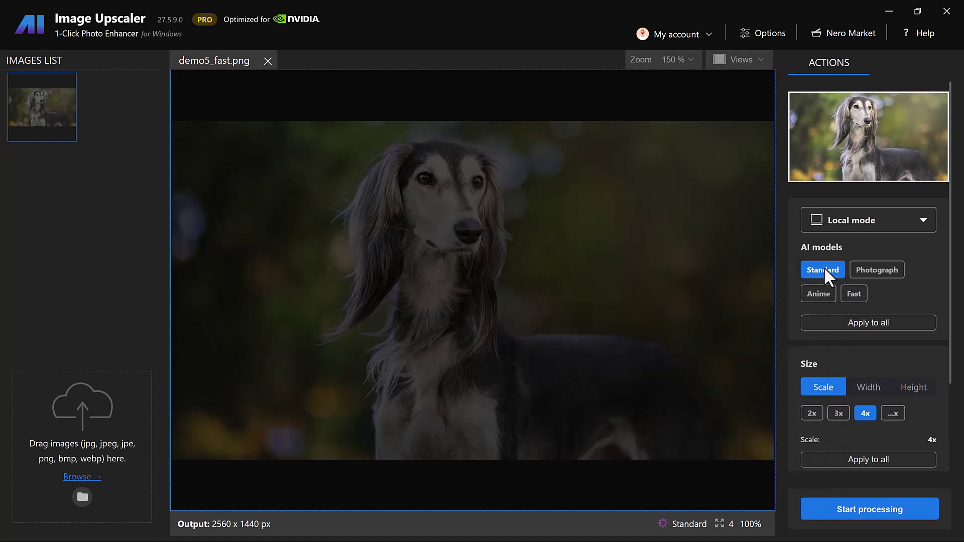
scroll(829, 370, "down", 1)
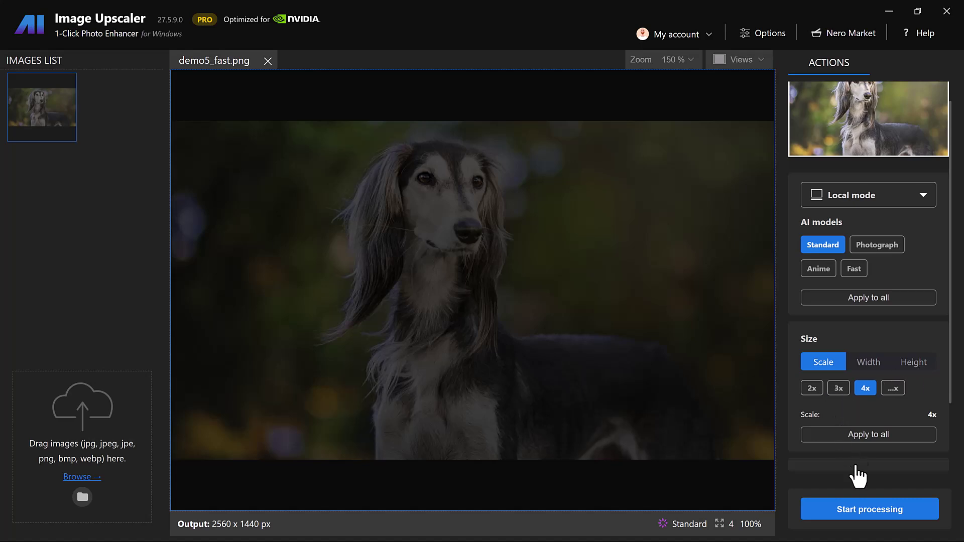
scroll(856, 473, "down", 3)
left_click(860, 510)
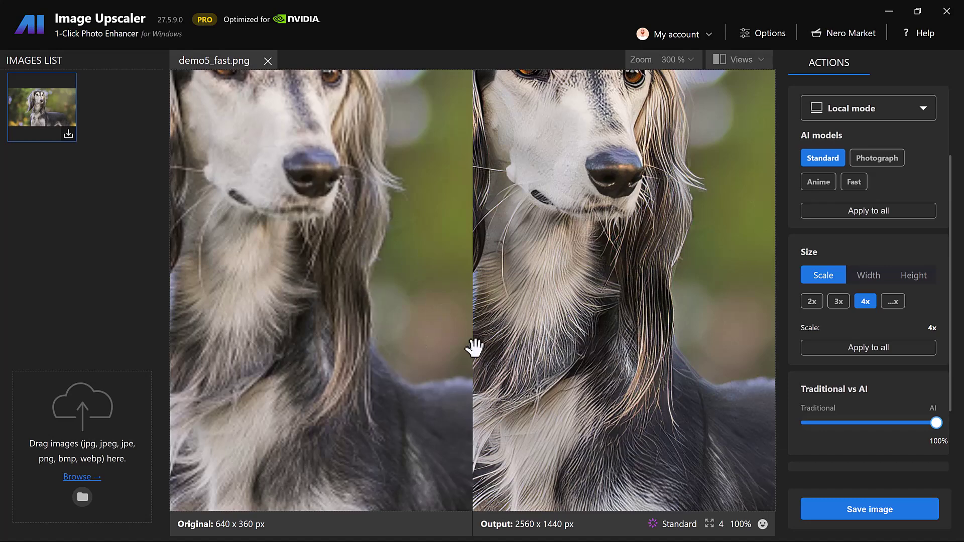
- Zoom the Original/Output comparison of the 2560×1440 dog result in and out
scroll(567, 420, "down", 5)
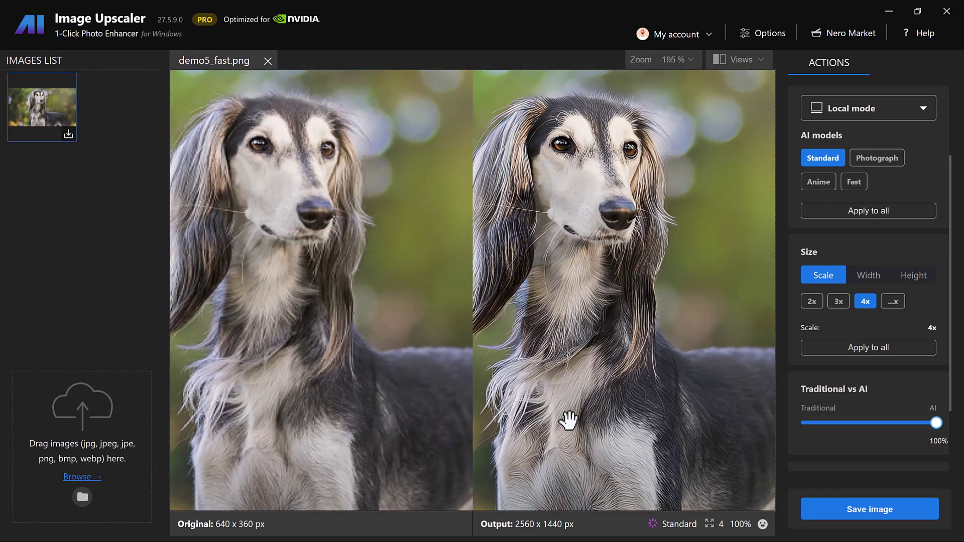
scroll(500, 415, "down", 1)
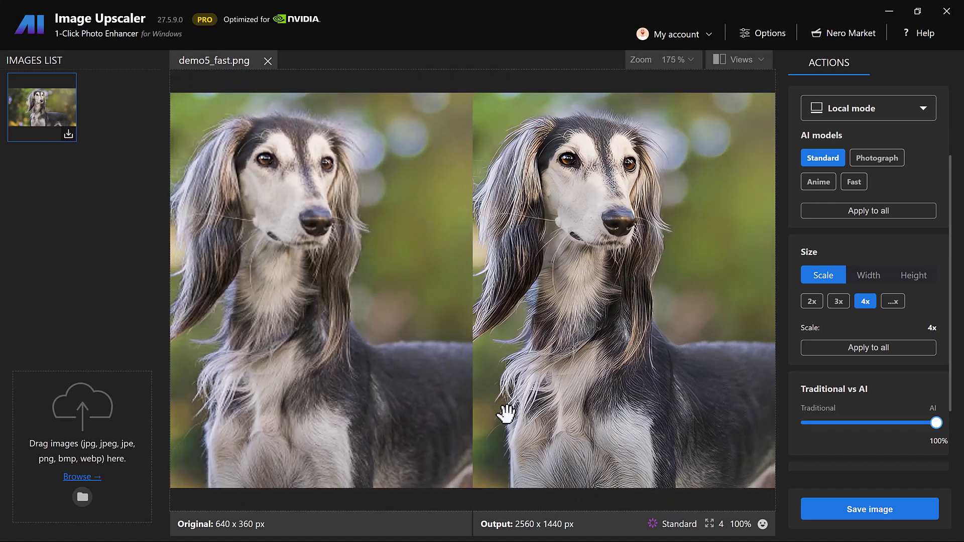
scroll(507, 409, "down", 4)
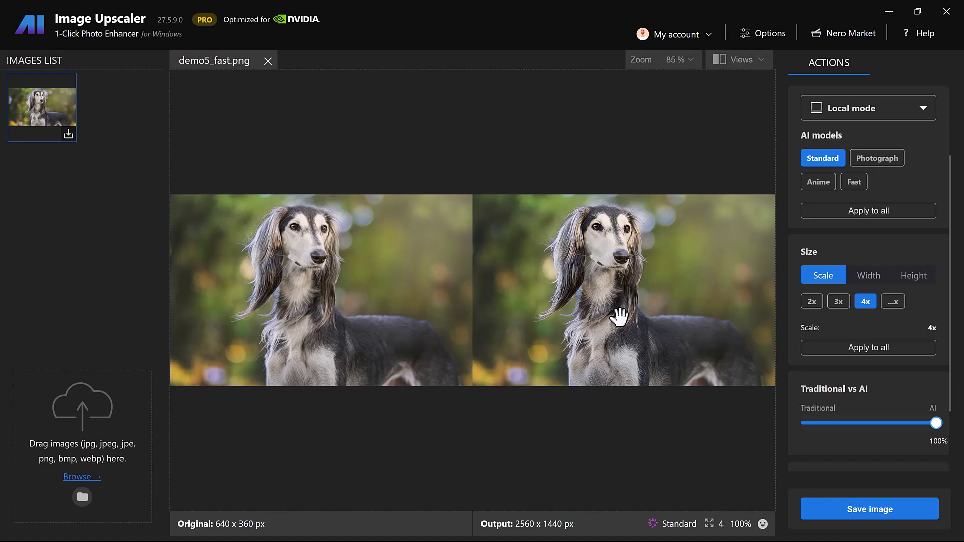
scroll(400, 319, "up", 4)
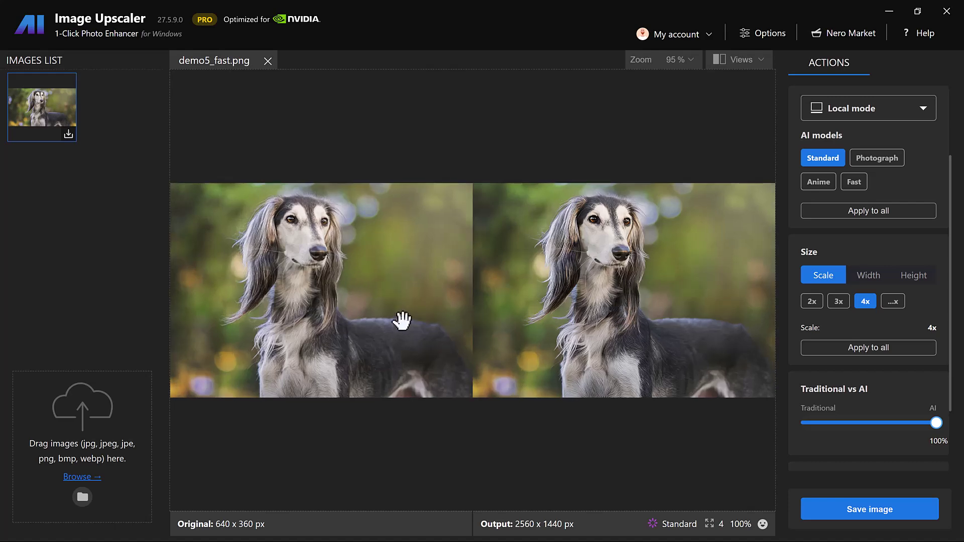
scroll(401, 319, "up", 3)
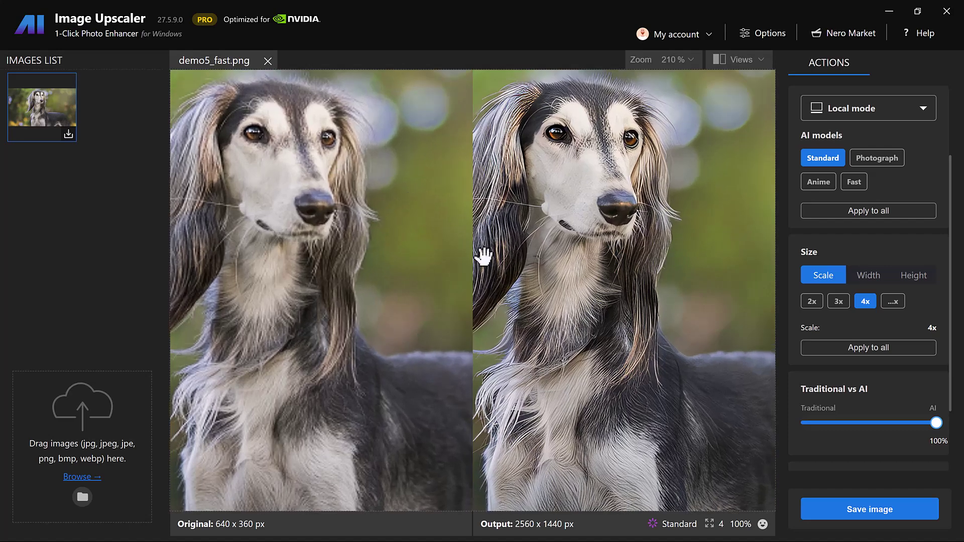
- Save the upscaled dog as a quality-10 JPG named 'Image Upscale' with the prefix removed
left_click(865, 509)
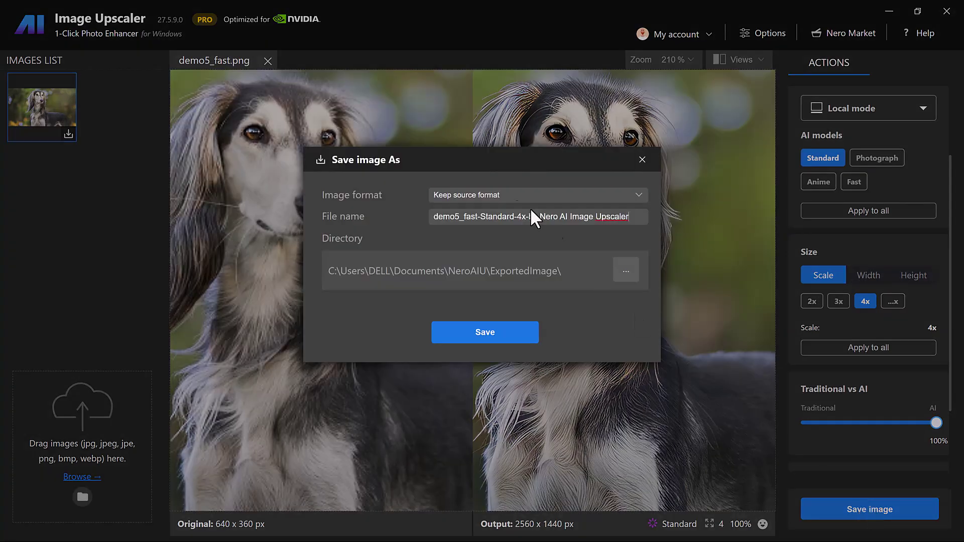
left_click(495, 196)
left_click(462, 239)
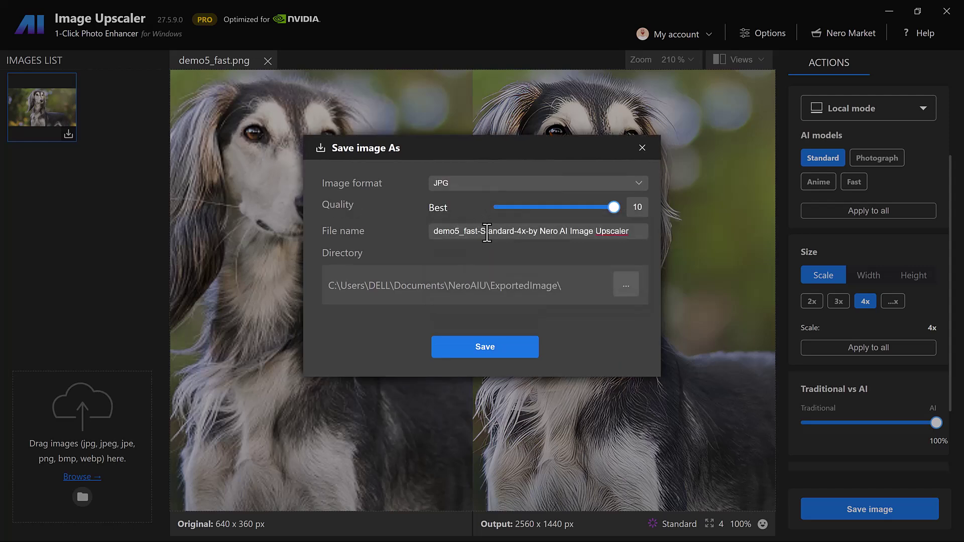
left_click_drag(590, 212, 644, 213)
left_click_drag(569, 233, 414, 233)
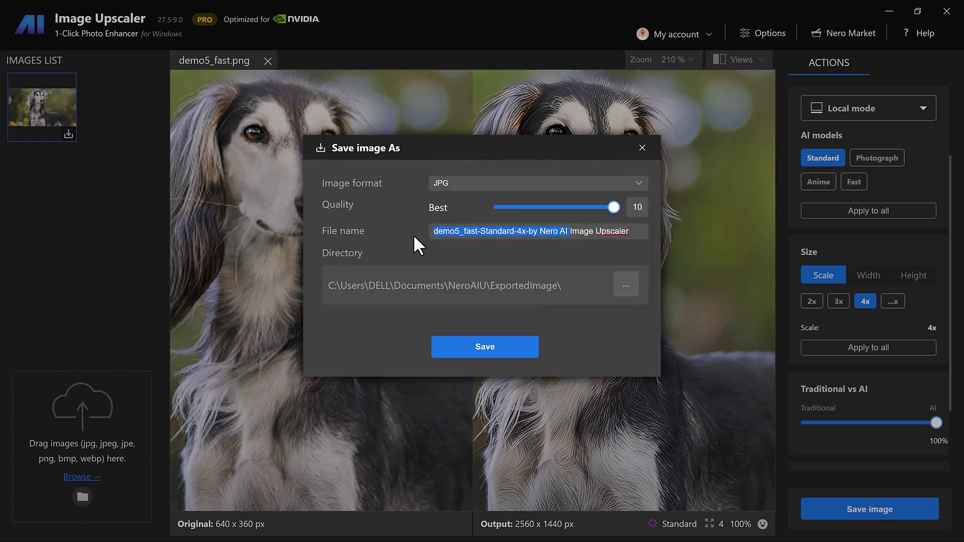
key("BackSpace")
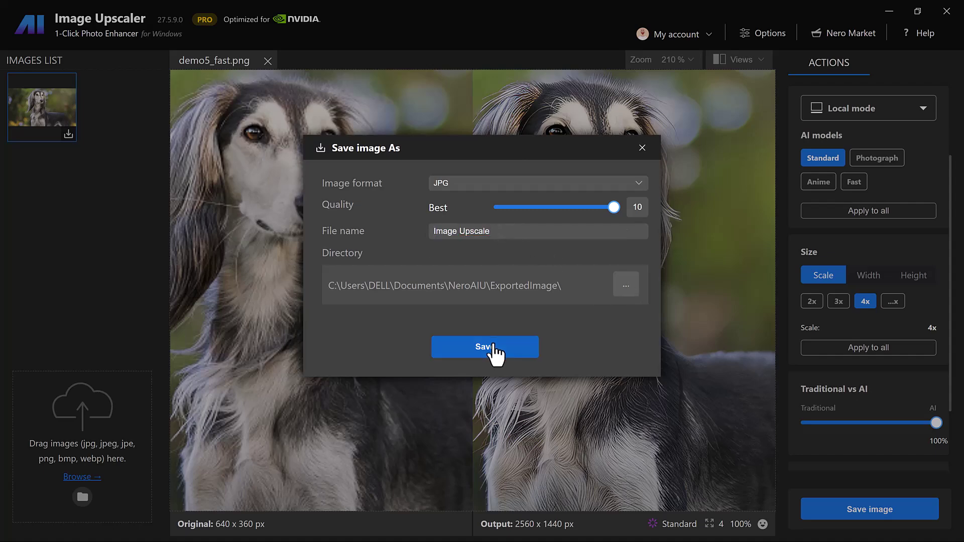
left_click(492, 347)
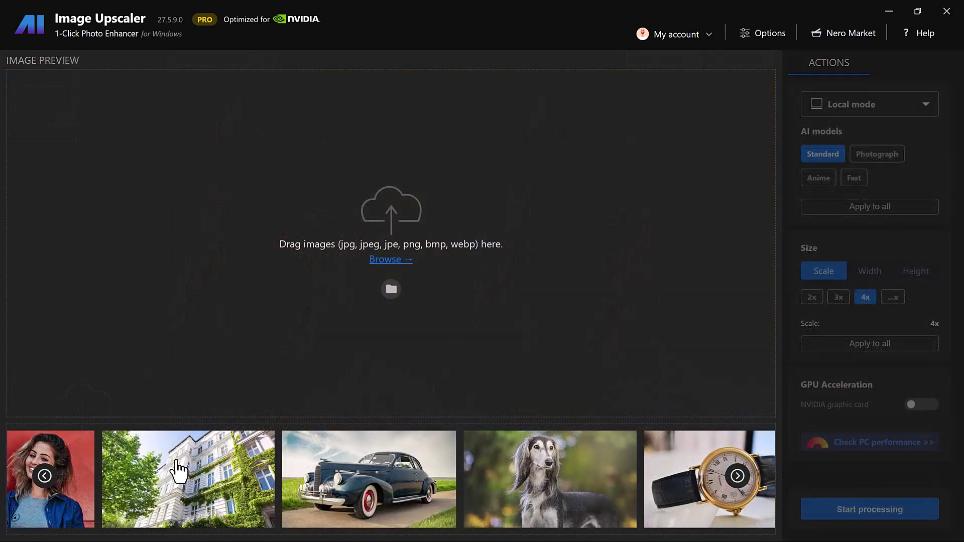
- Load the building photo, apply the Fast model to all, set 1440 px height, and start upscaling
left_click(228, 486)
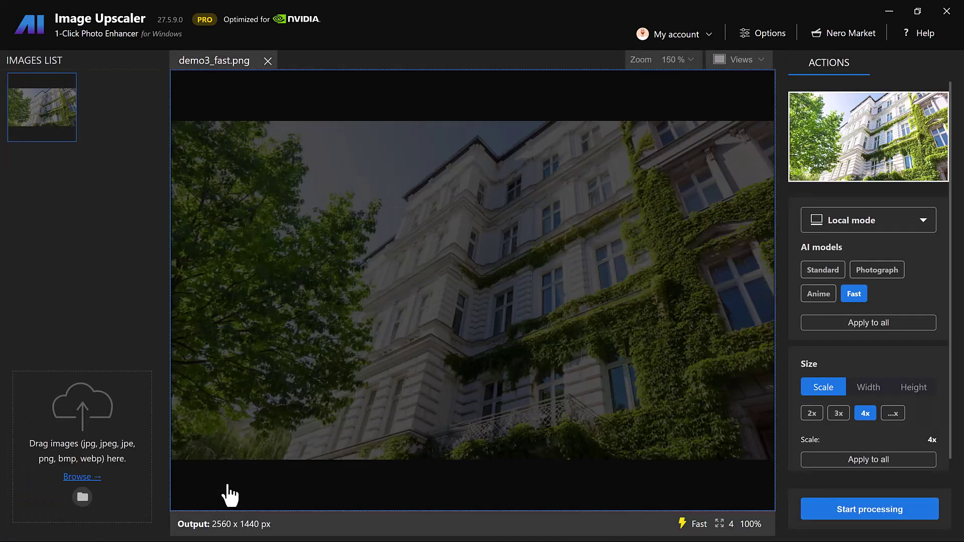
left_click(822, 269)
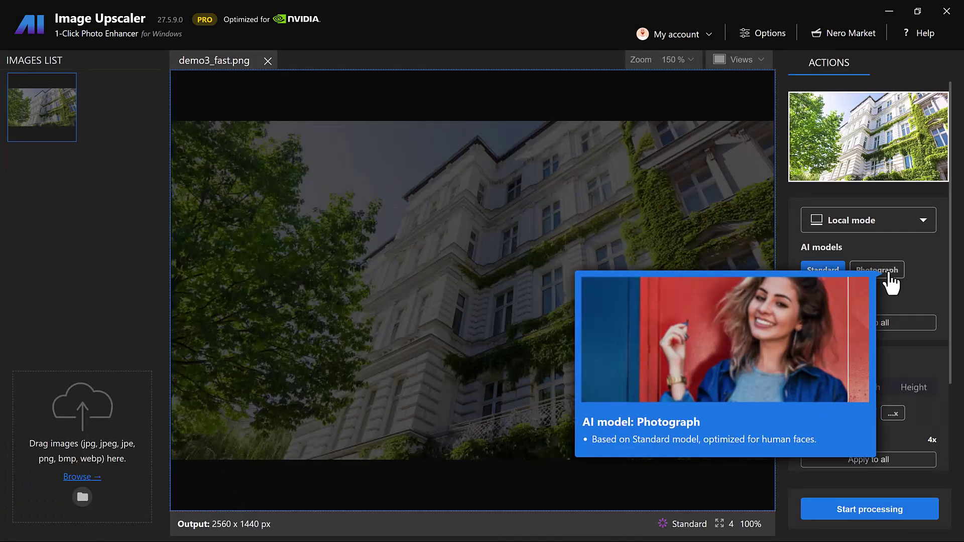
left_click(852, 295)
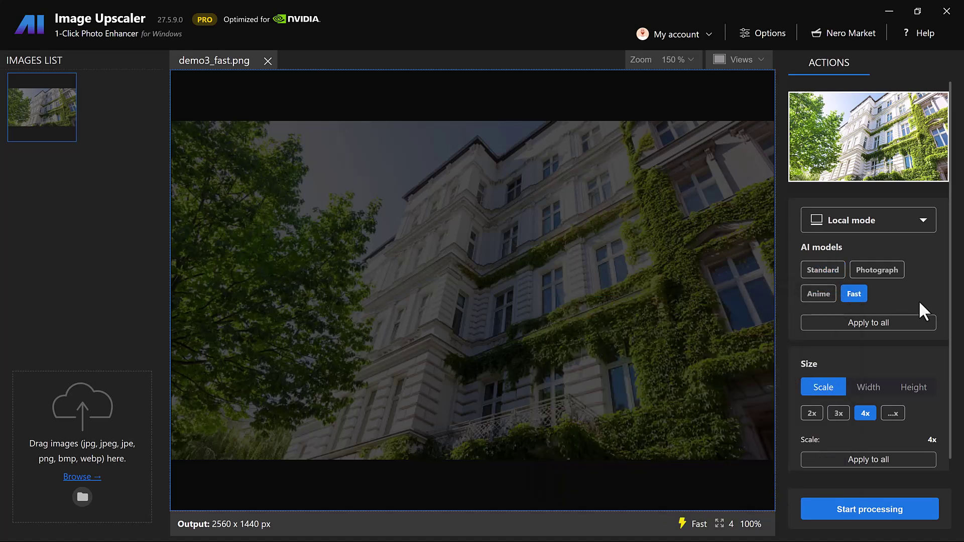
left_click(860, 327)
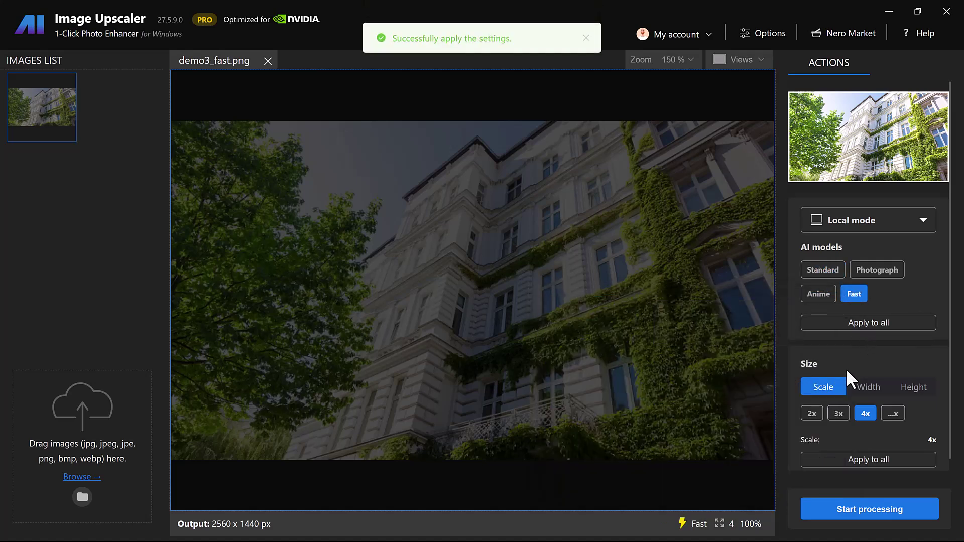
scroll(847, 369, "down", 1)
left_click(860, 375)
left_click(915, 391)
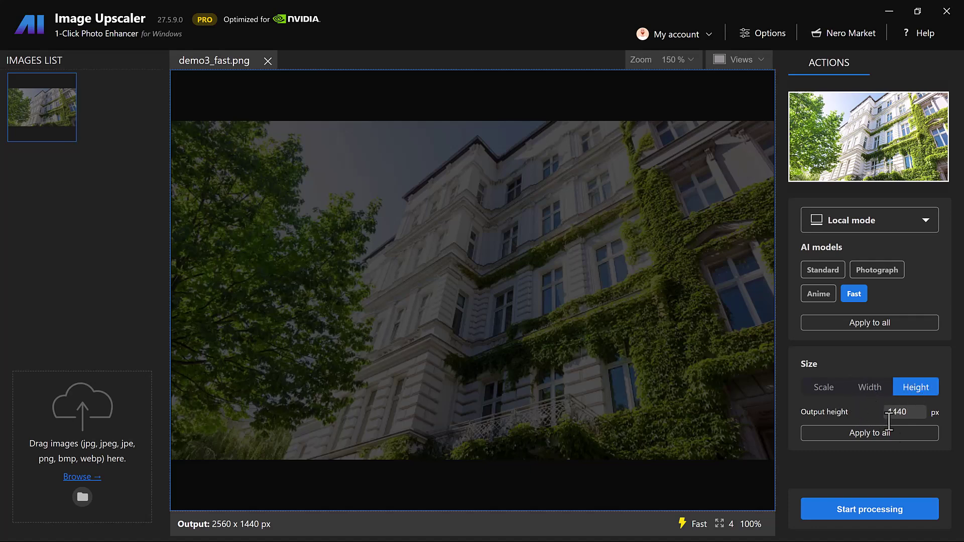
left_click(873, 516)
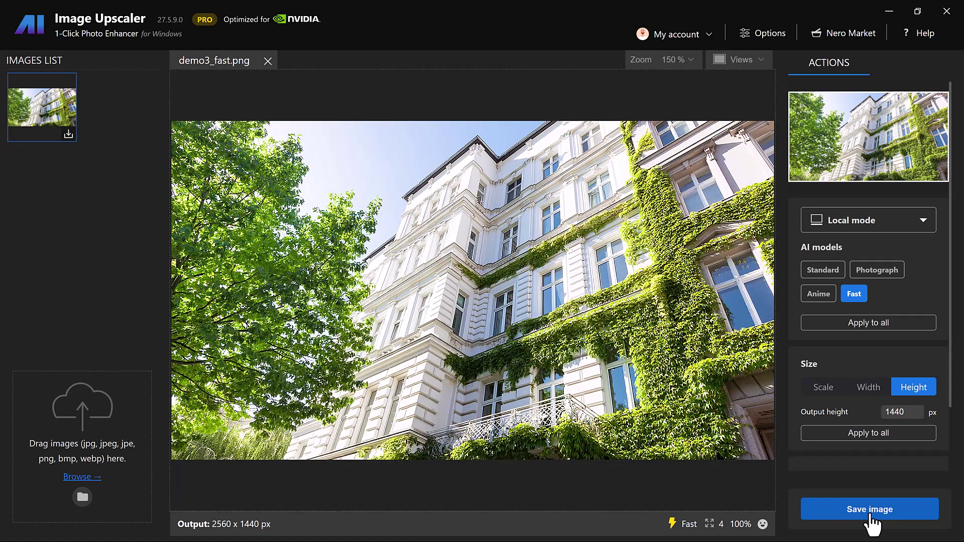
- Save the upscaled building photo as a quality-10 JPG and remove it from the list
scroll(486, 237, "up", 3)
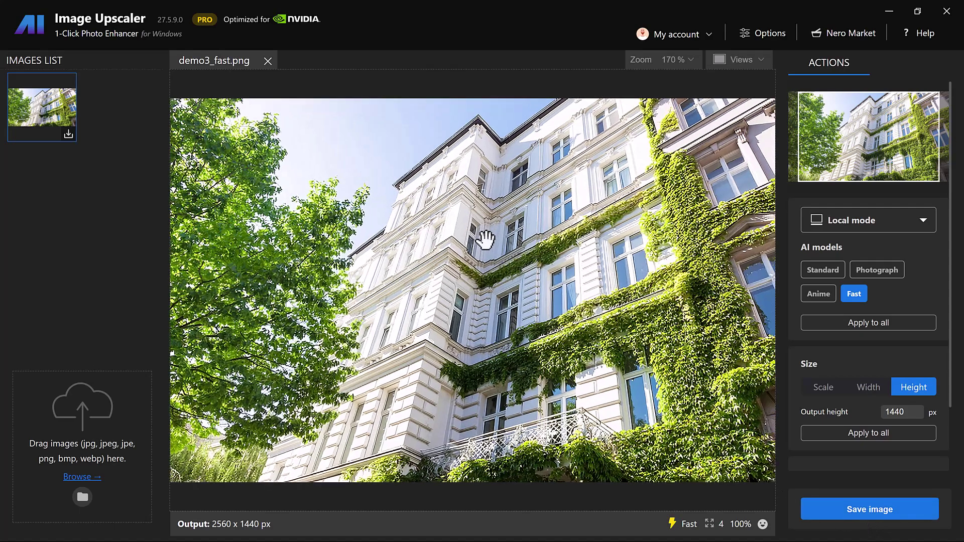
scroll(486, 239, "up", 4)
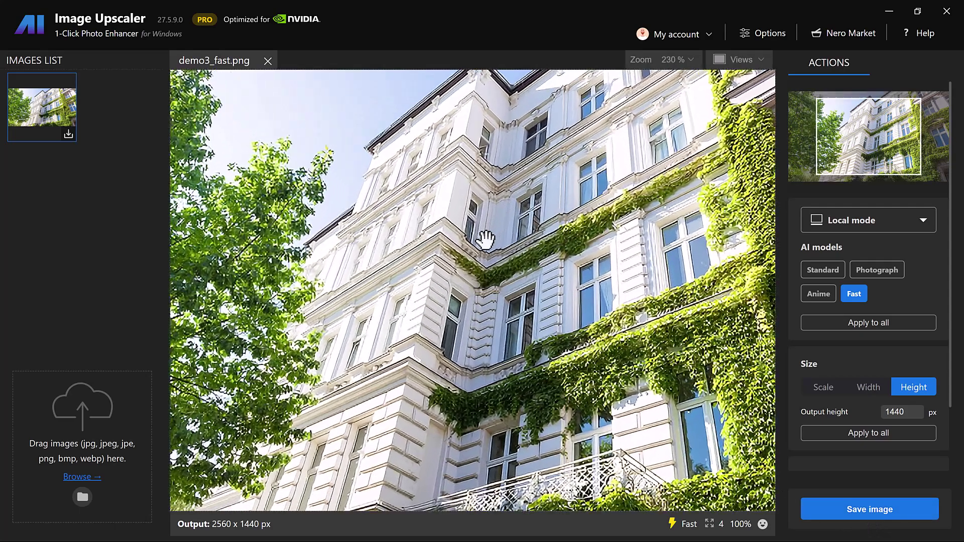
scroll(486, 241, "down", 2)
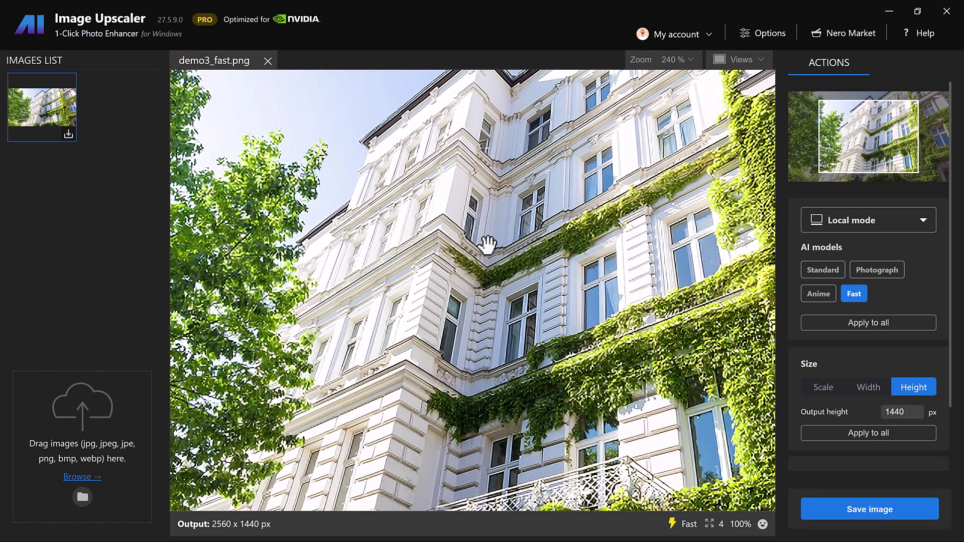
scroll(486, 245, "down", 6)
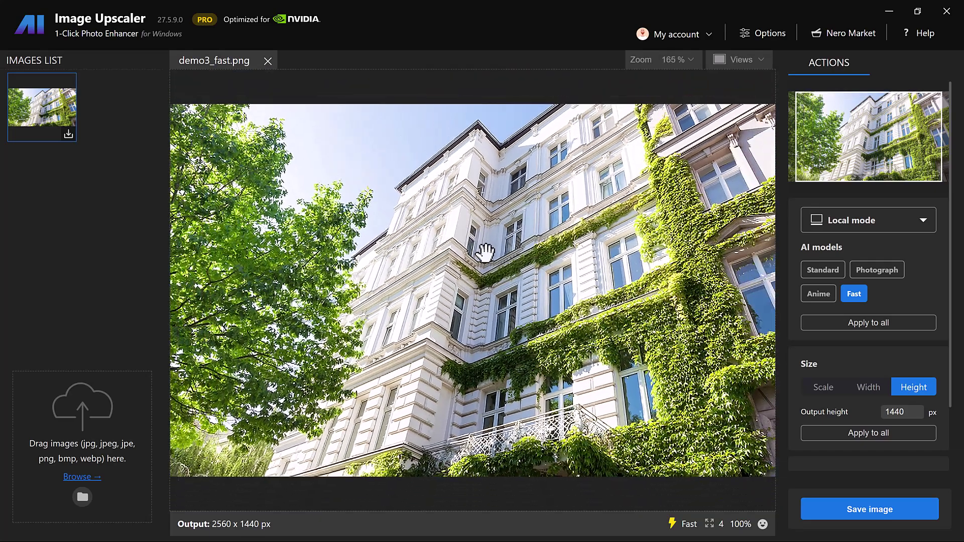
scroll(485, 254, "down", 2)
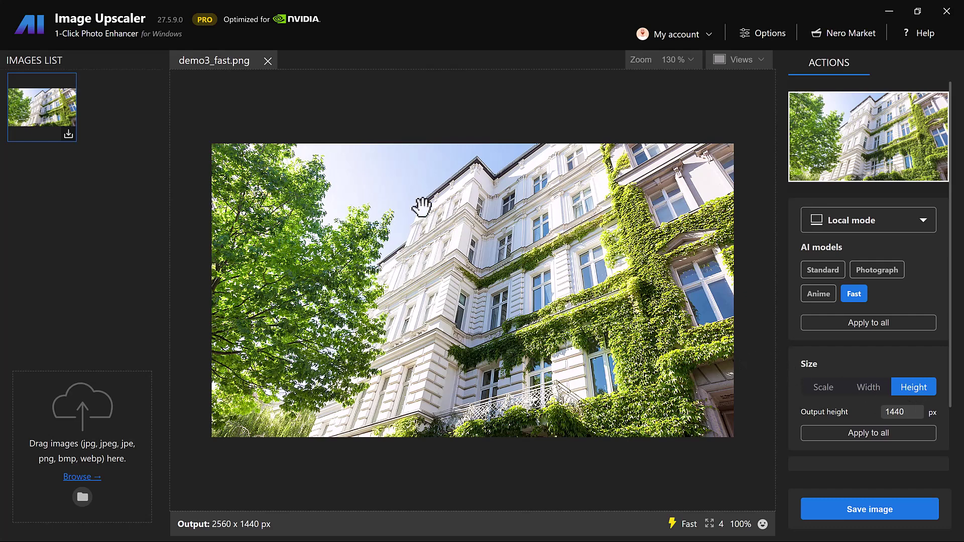
left_click(872, 511)
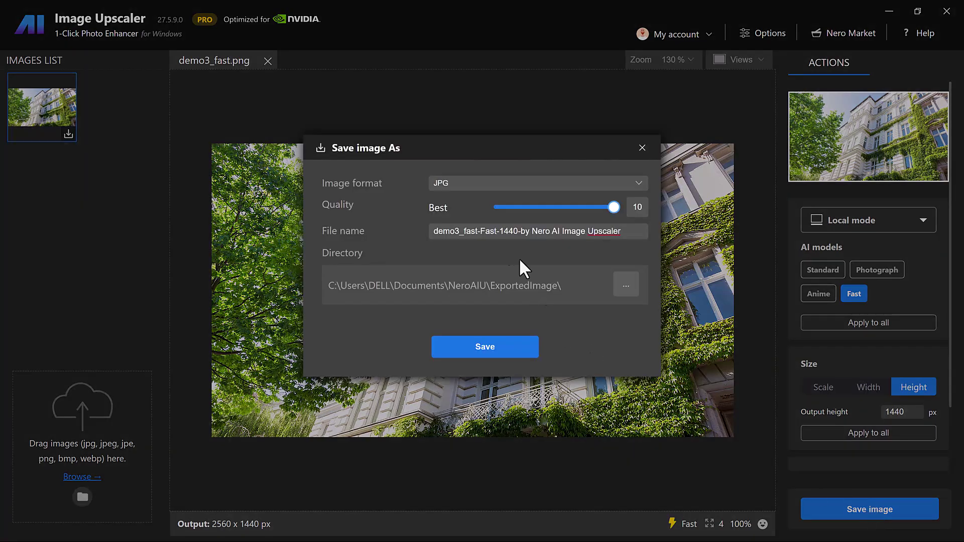
left_click(487, 347)
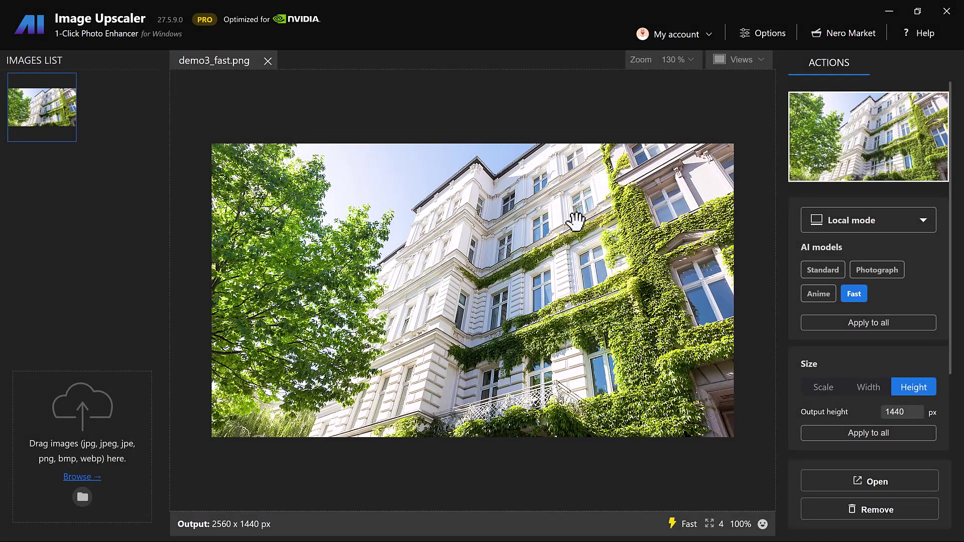
left_click(890, 513)
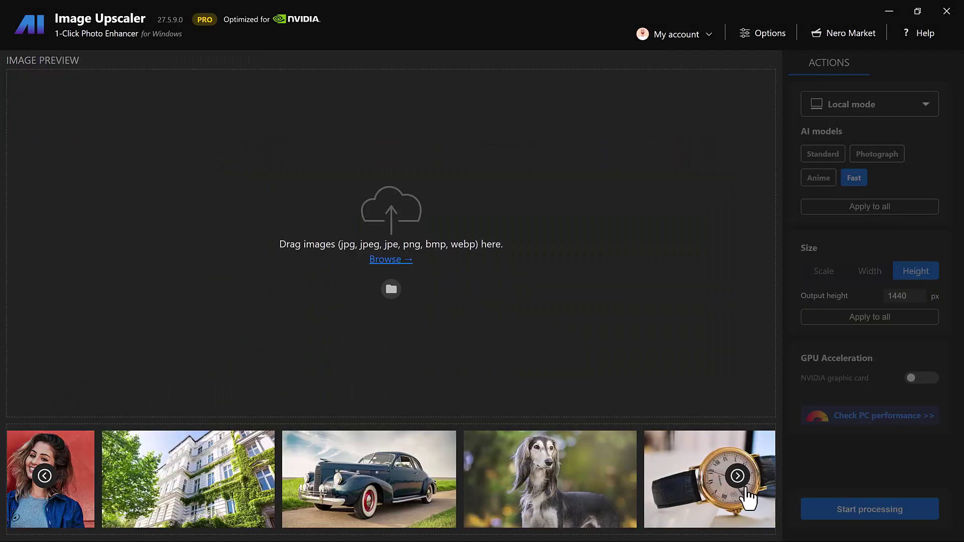
- Load the watch sample photo and start a 4x upscale with the Fast model
left_click(737, 476)
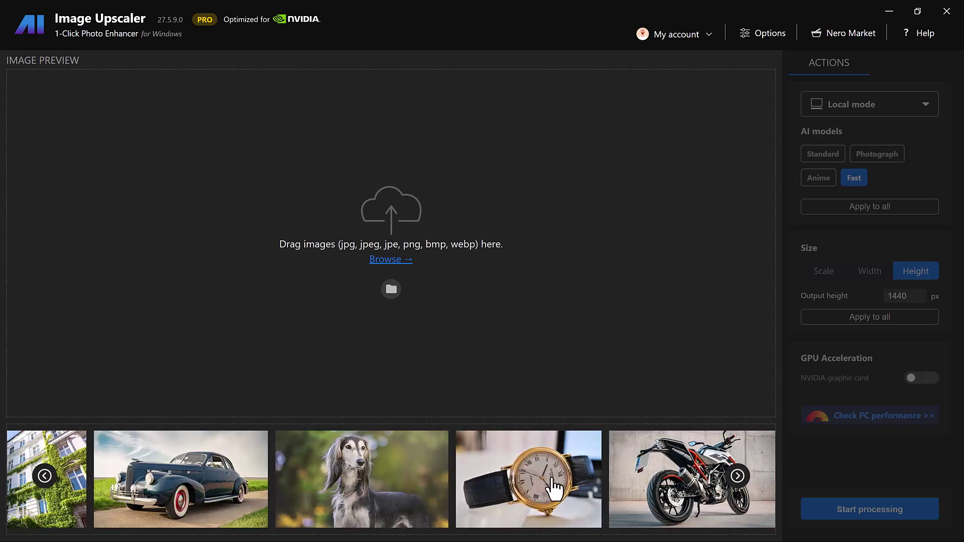
left_click(554, 487)
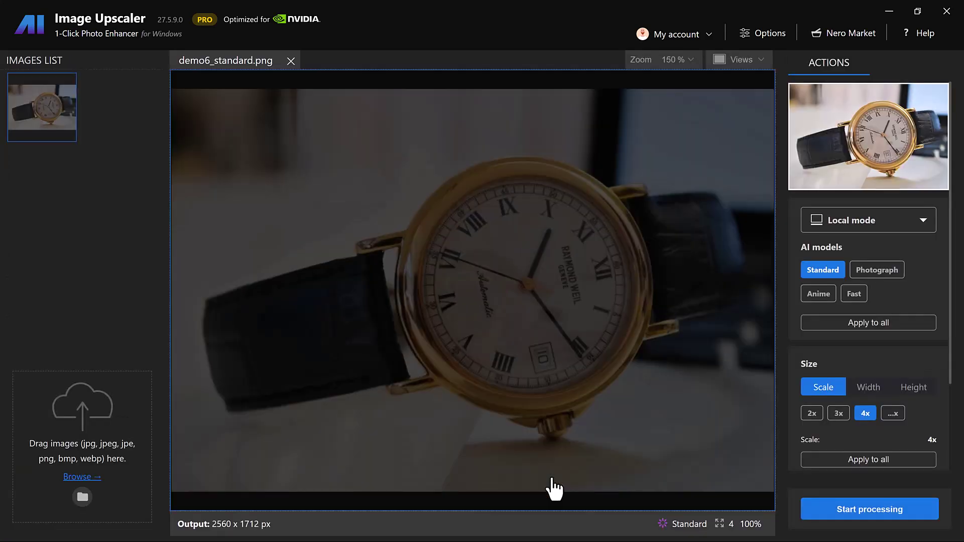
scroll(577, 351, "up", 2)
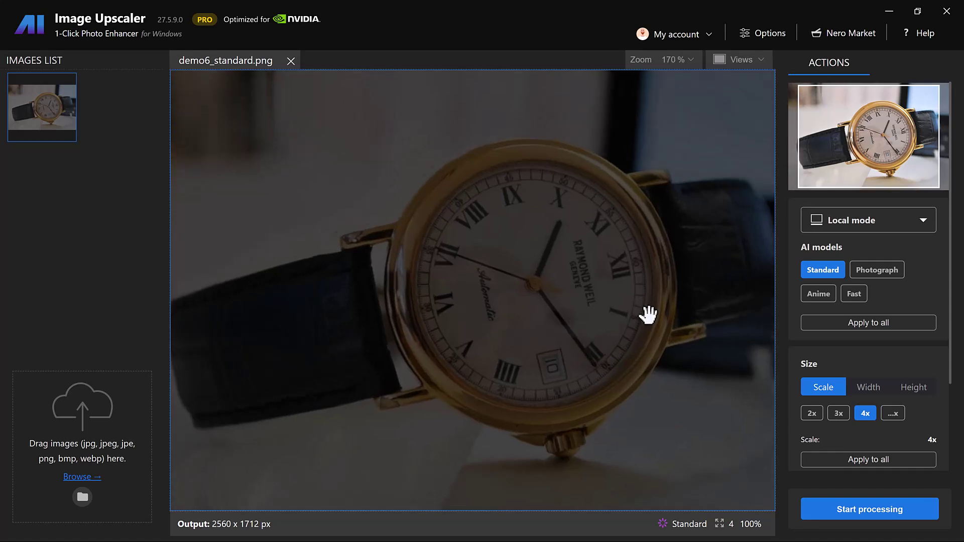
left_click(860, 273)
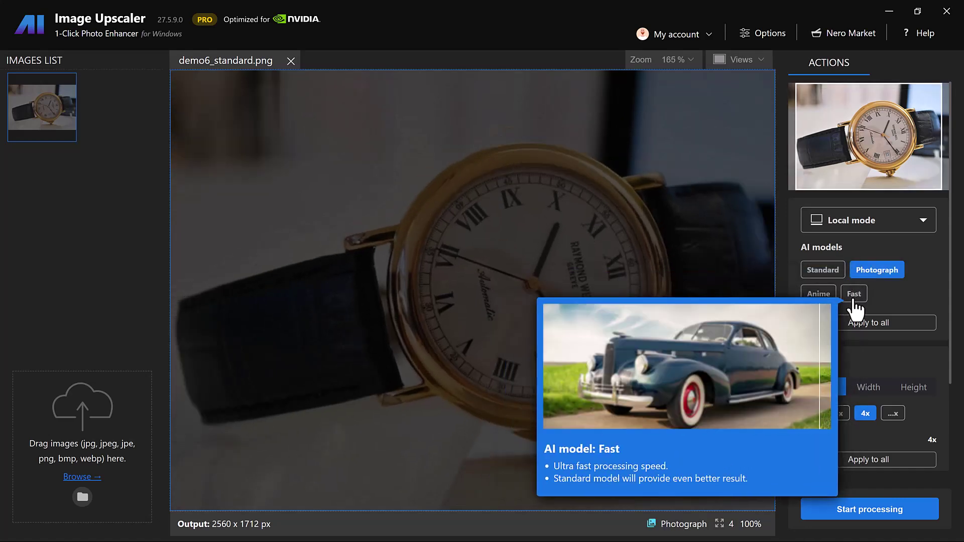
left_click(853, 300)
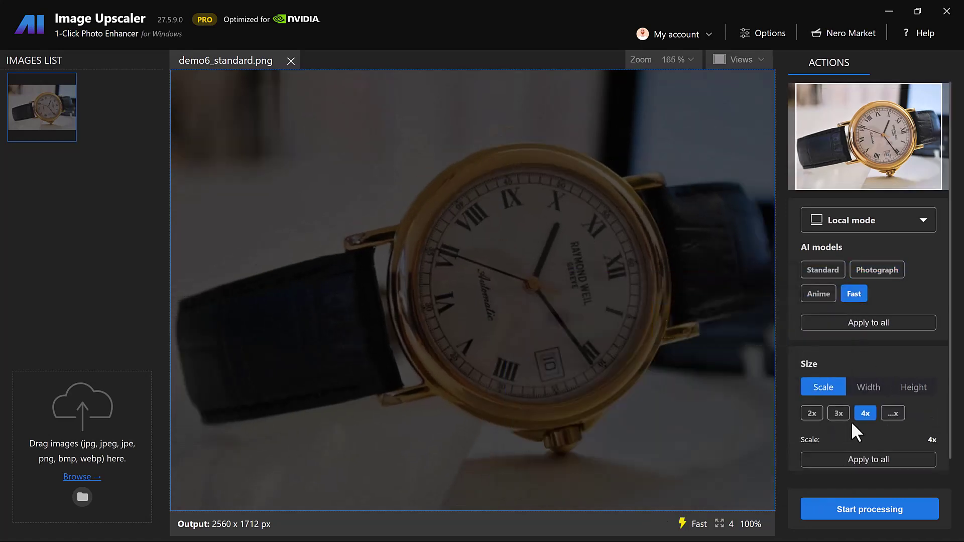
left_click(889, 510)
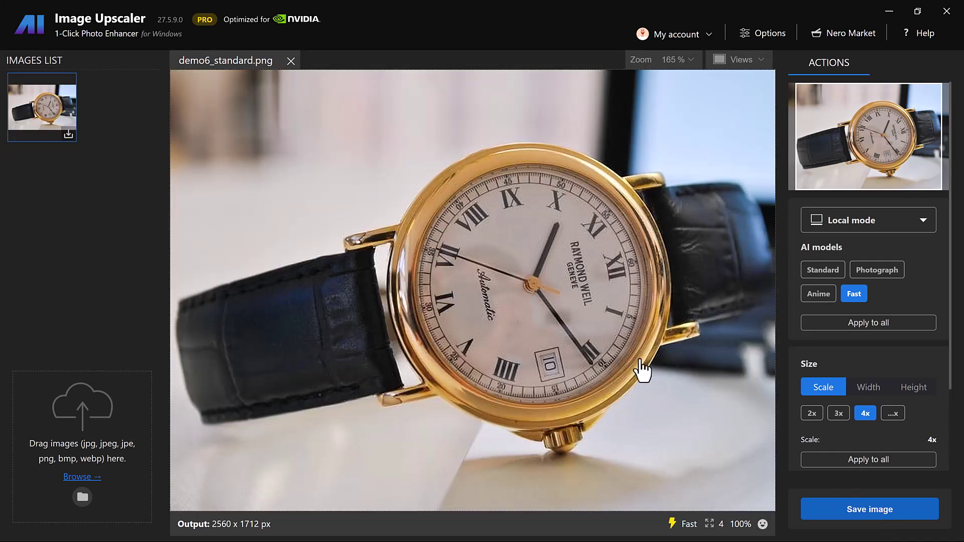
- Inspect the zoomed watch result, then save it as a quality-10 JPG under its default name
scroll(639, 370, "down", 3)
scroll(577, 323, "up", 2)
scroll(577, 318, "up", 4)
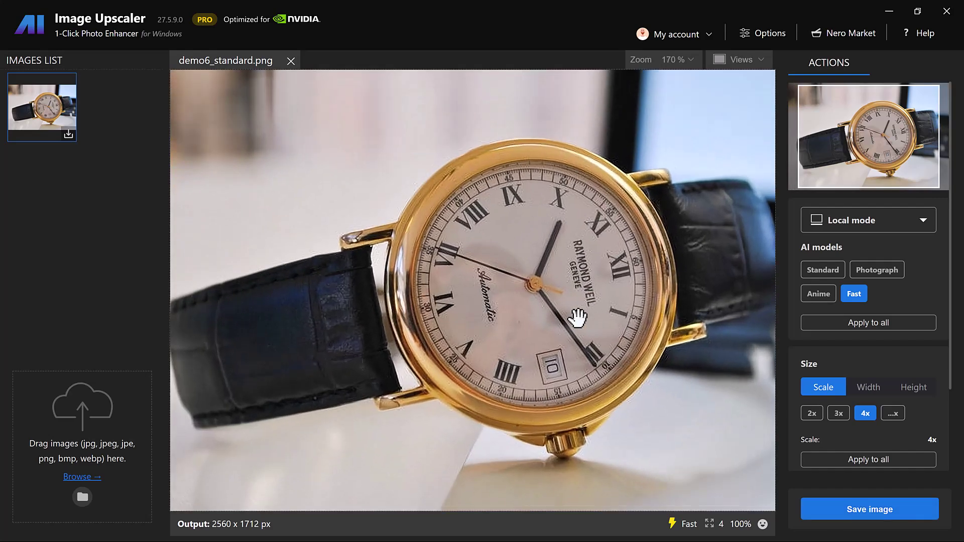
scroll(577, 317, "up", 3)
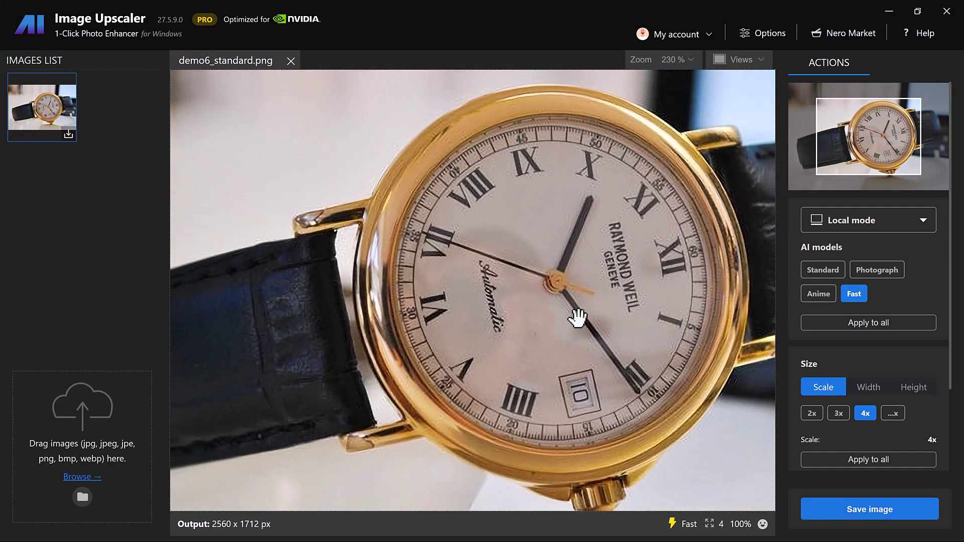
scroll(578, 318, "down", 3)
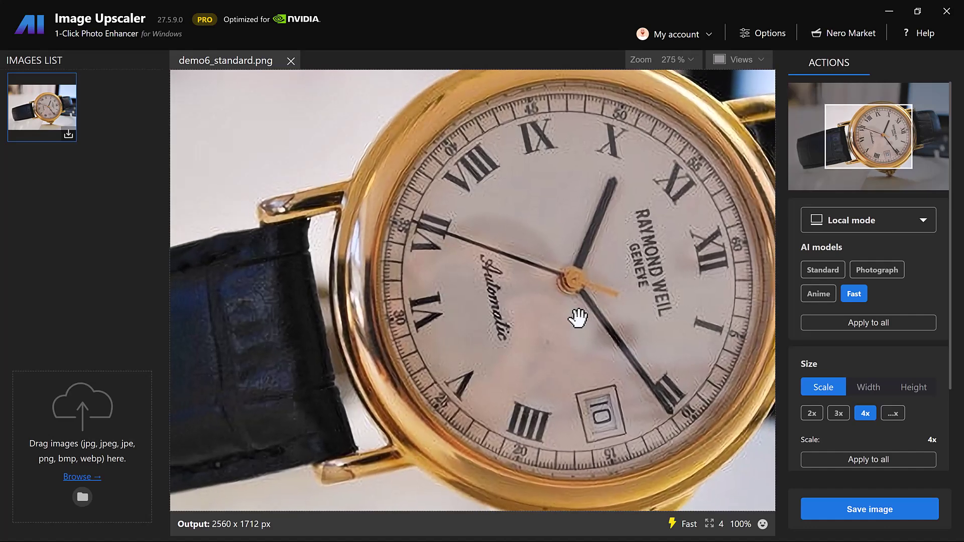
scroll(577, 317, "down", 2)
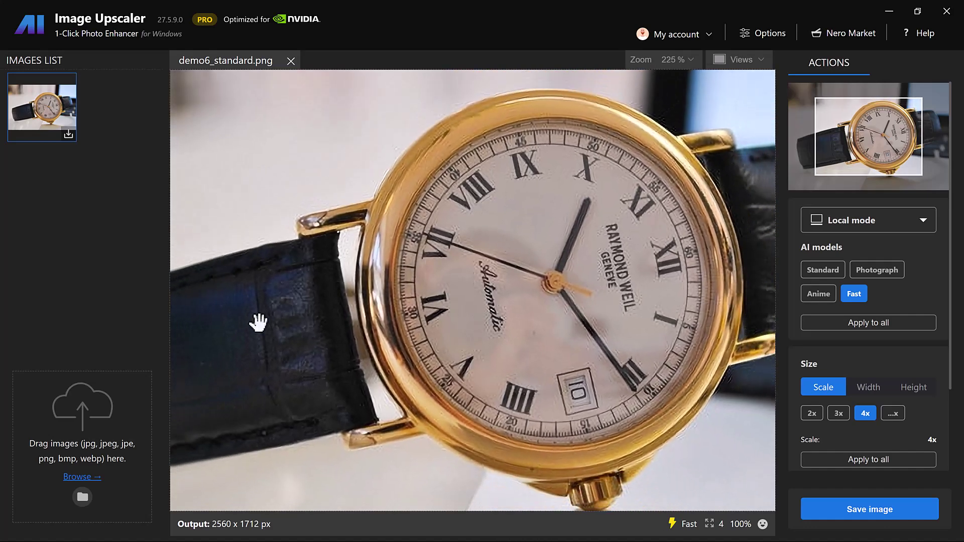
scroll(254, 323, "down", 2)
scroll(260, 323, "down", 2)
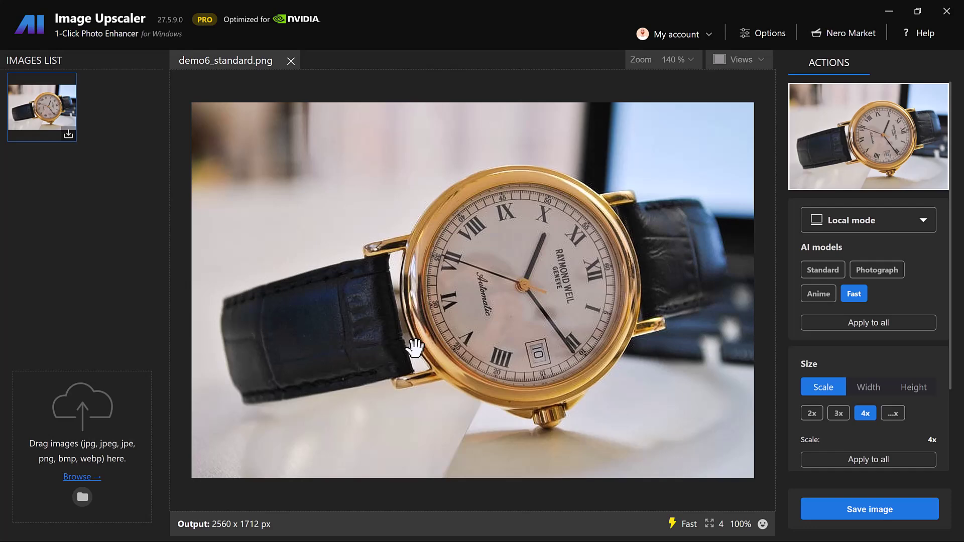
left_click(871, 508)
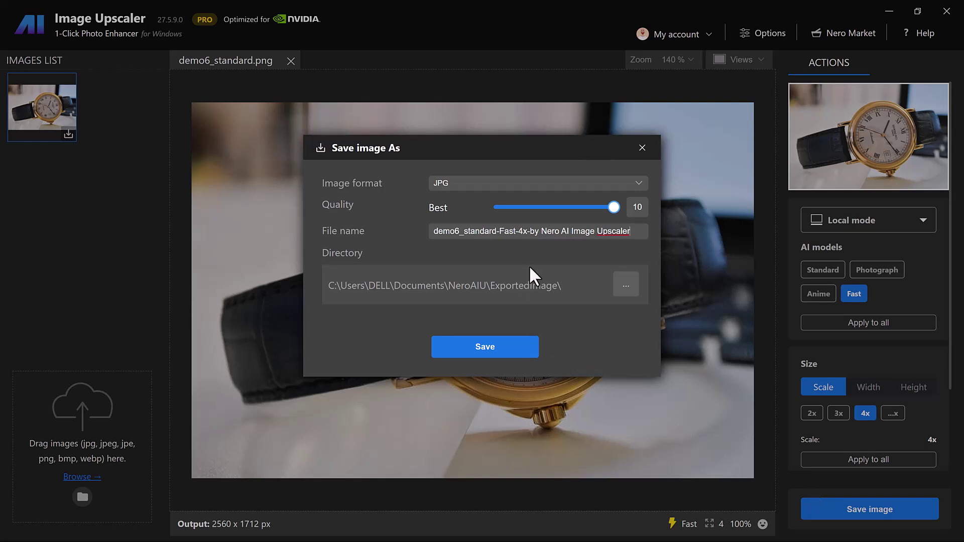
left_click(486, 347)
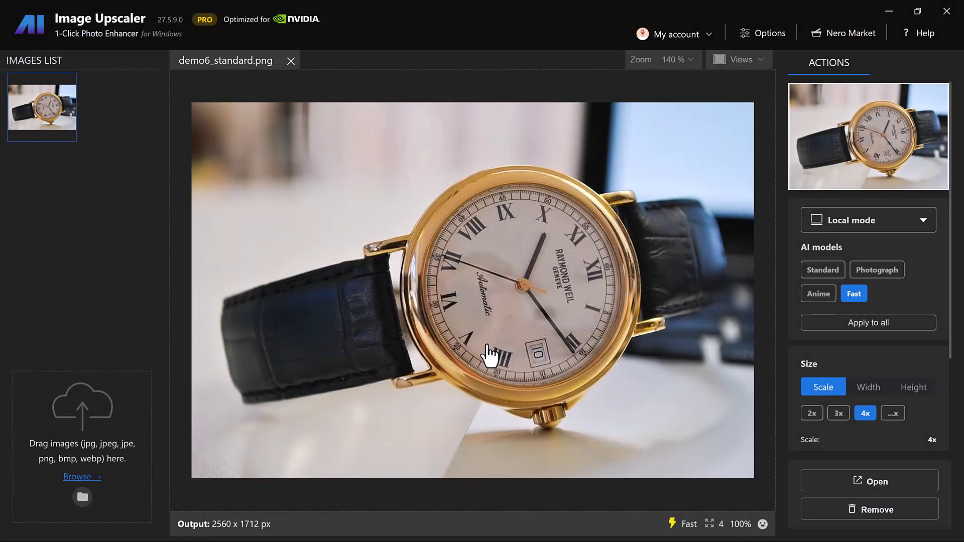
- Remove the upscaled demo6_standard.png watch photo from the images list
left_click(851, 509)
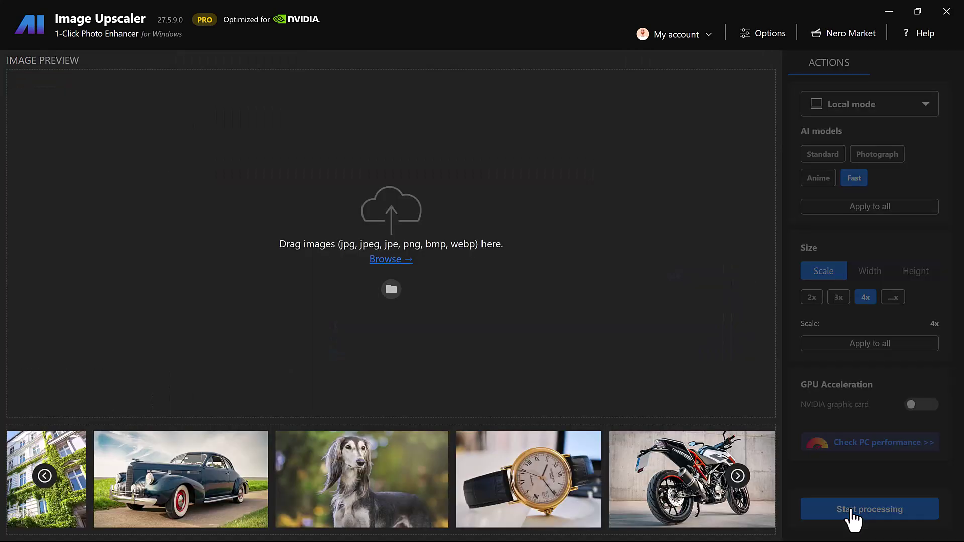